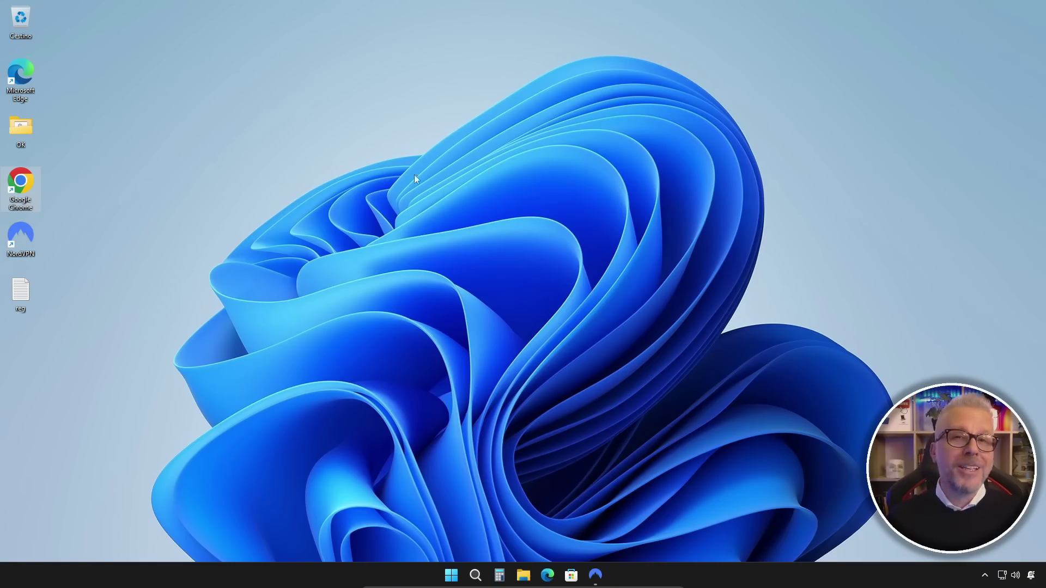
Step: Open Google Chrome and search Google for "gentiluomo digitale"
double_click(23, 190)
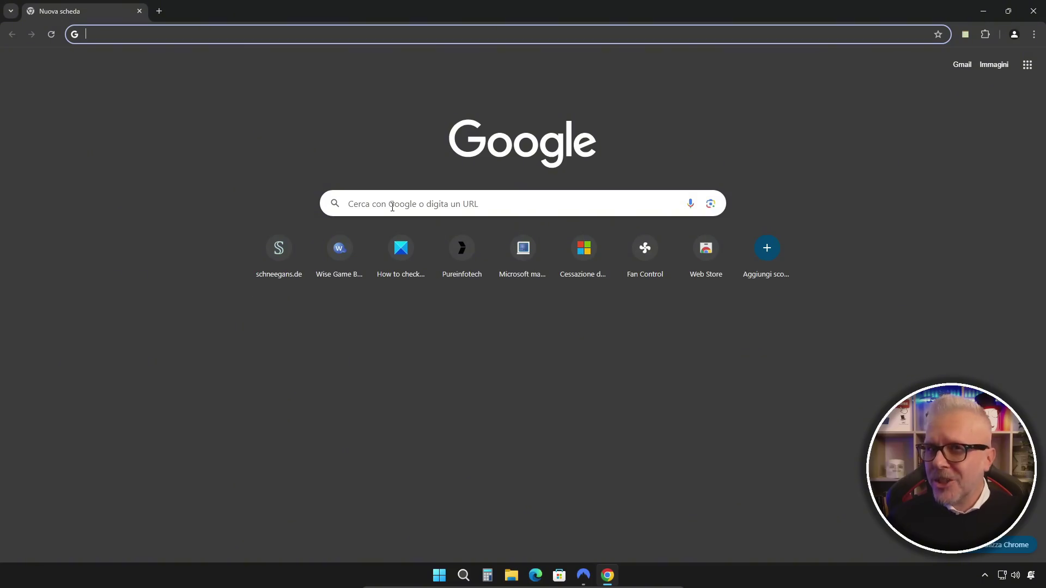
click(392, 206)
text(gentiluomo )
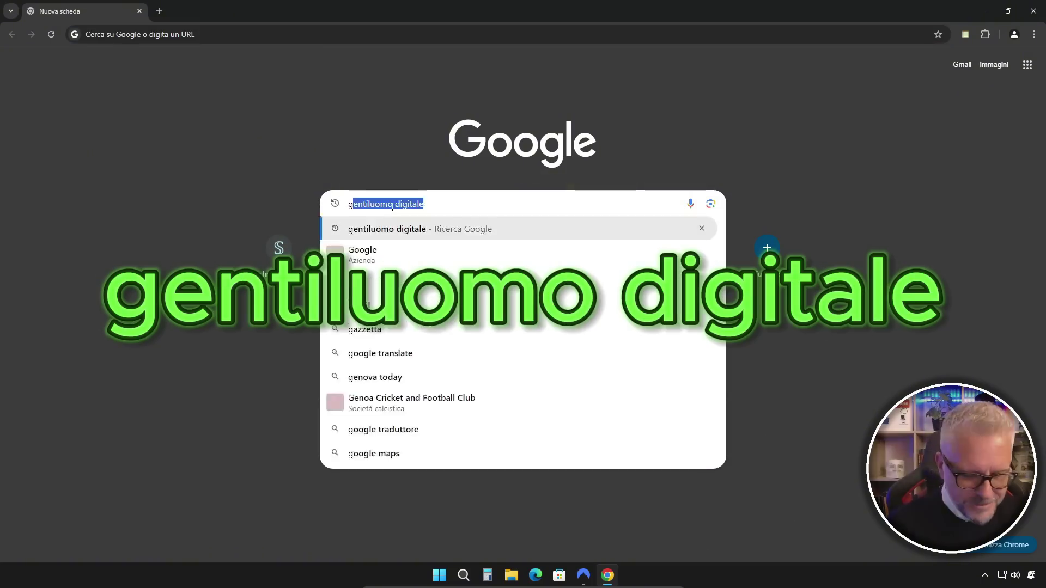
text(digitale)
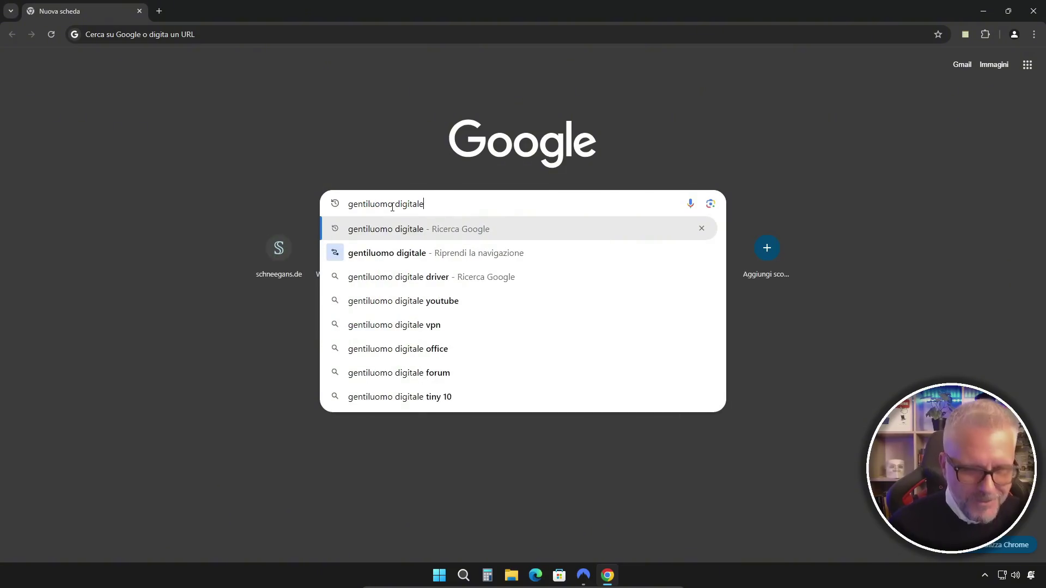
key(Return)
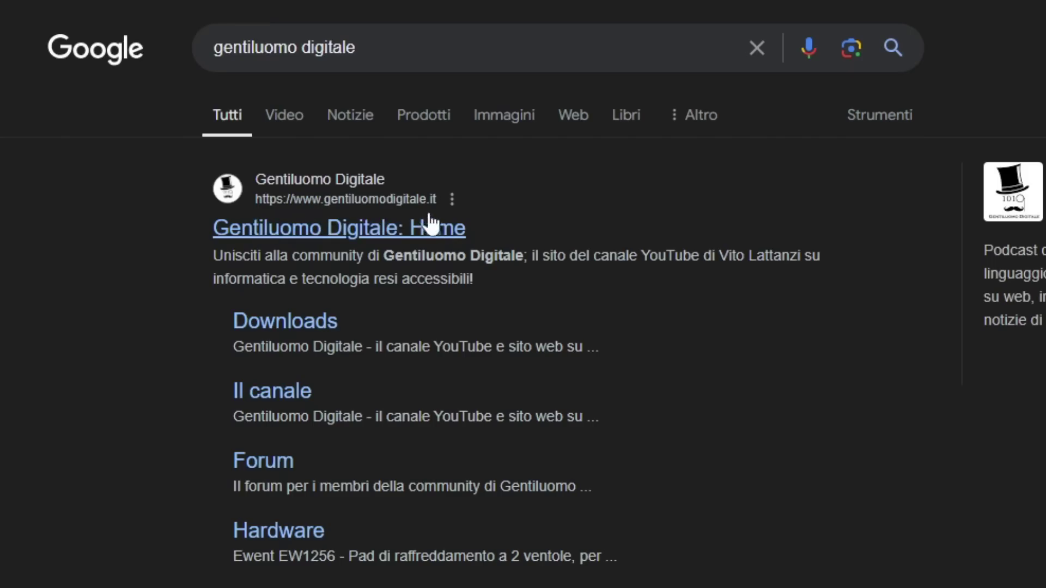
Step: Open the Gentiluomo Digitale website and find the Fan control entry on its Downloads page
click(373, 240)
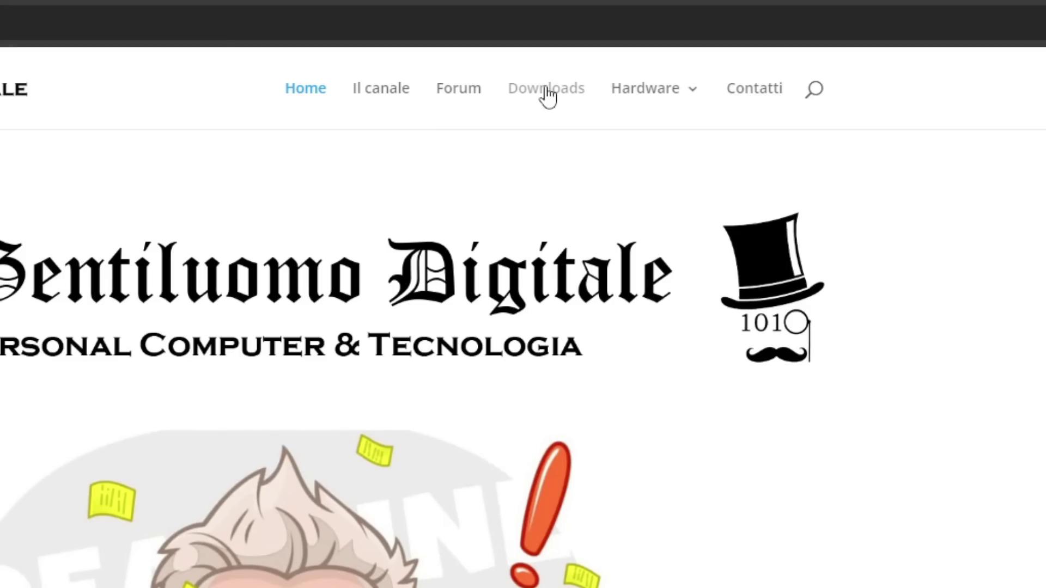
click(547, 92)
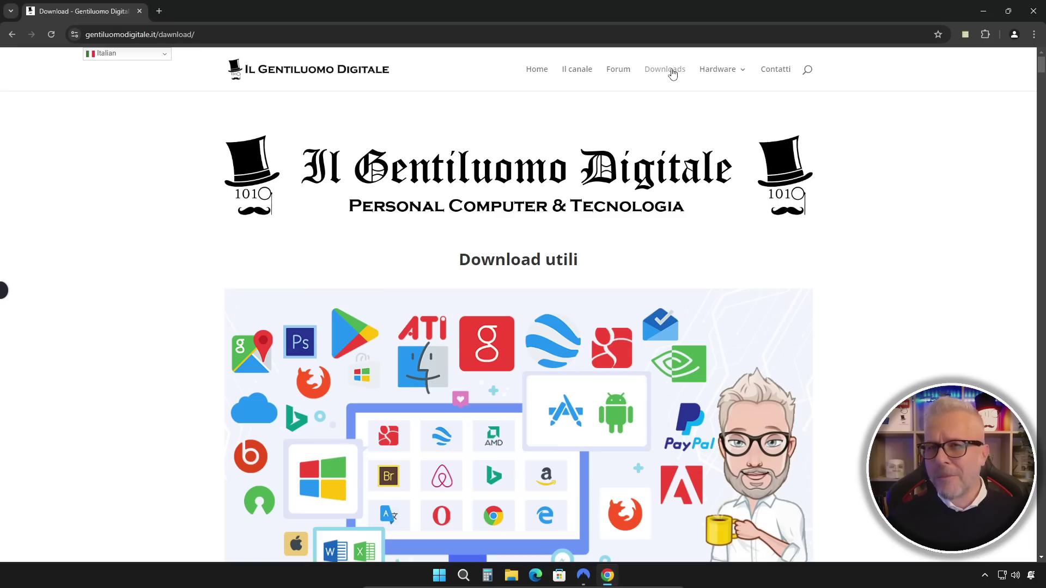
scroll(626, 108, down, 10)
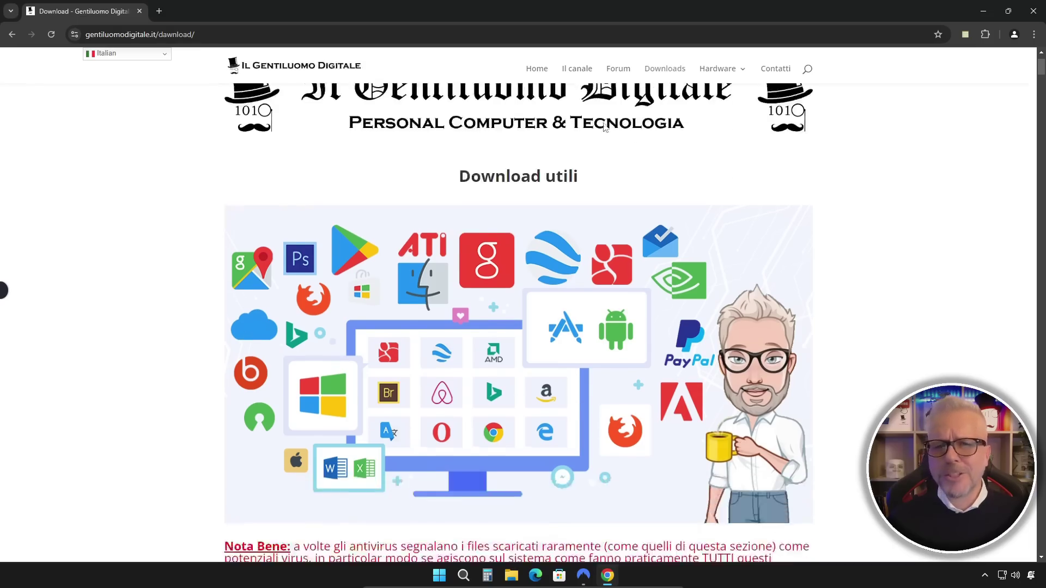
scroll(596, 131, down, 2)
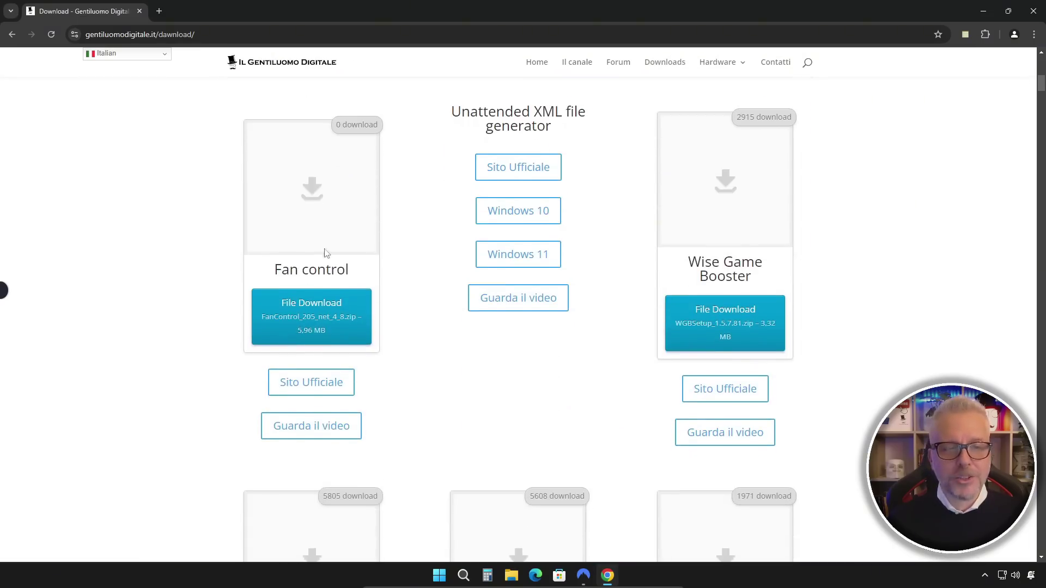
drag(275, 270, 355, 272)
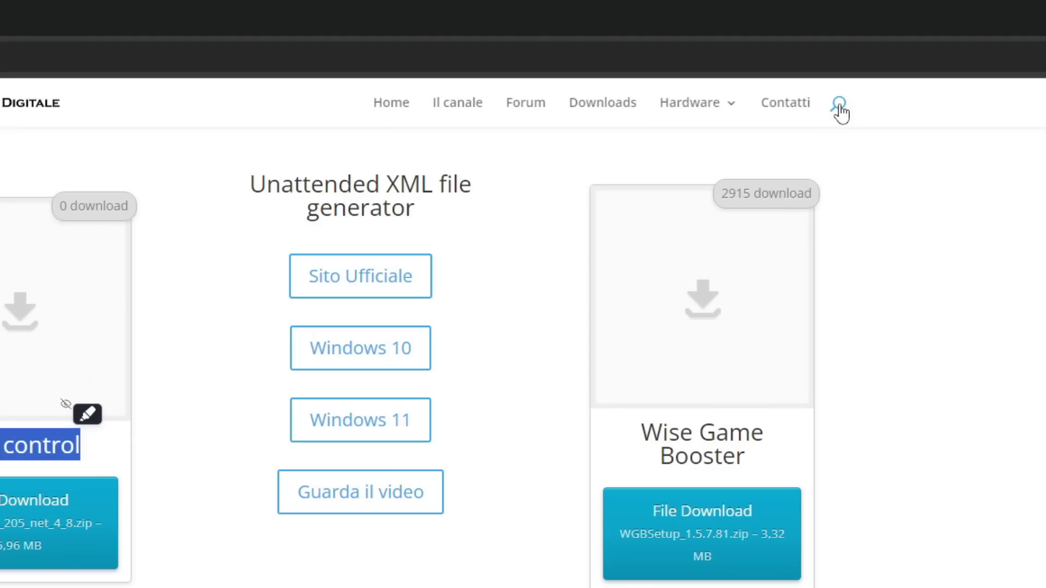
Step: Search the website for "fan control" and download the Fan control archive from the results
click(809, 66)
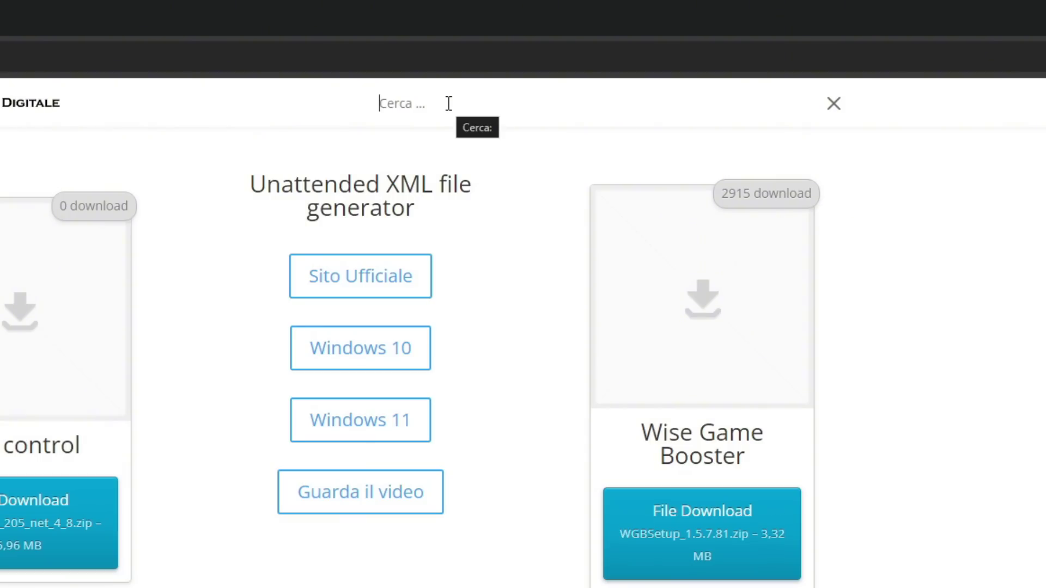
text(fan control)
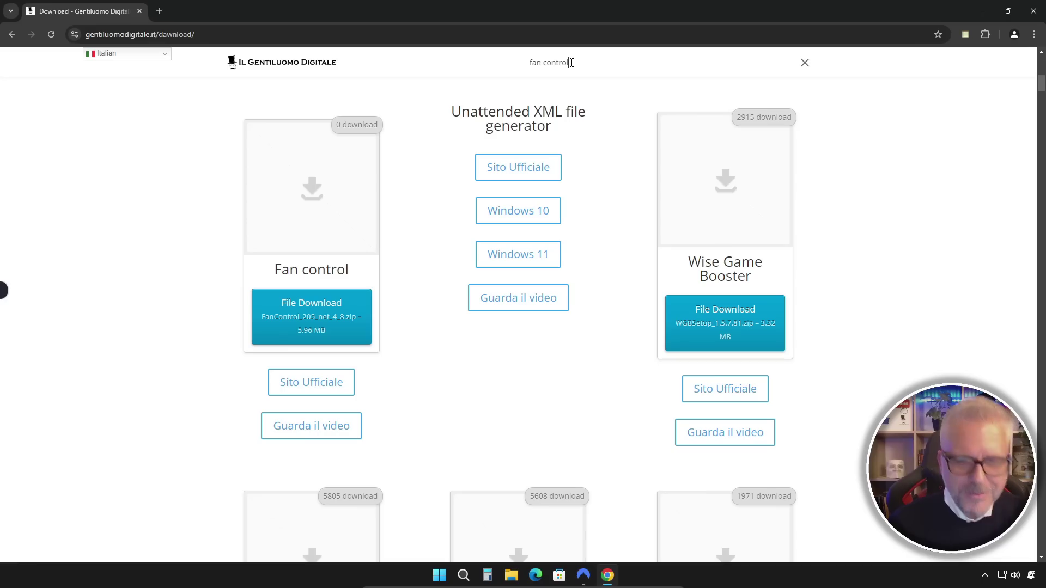
key(Return)
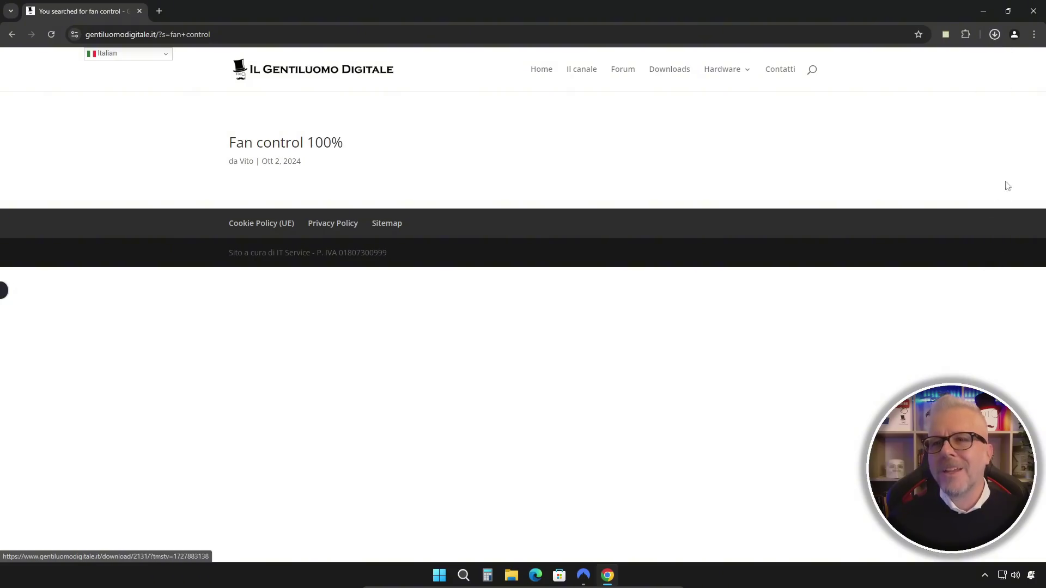
Step: Open the downloaded FanControl_205_net_4_8.zip archive, close the browser and look through the archive's files
click(996, 37)
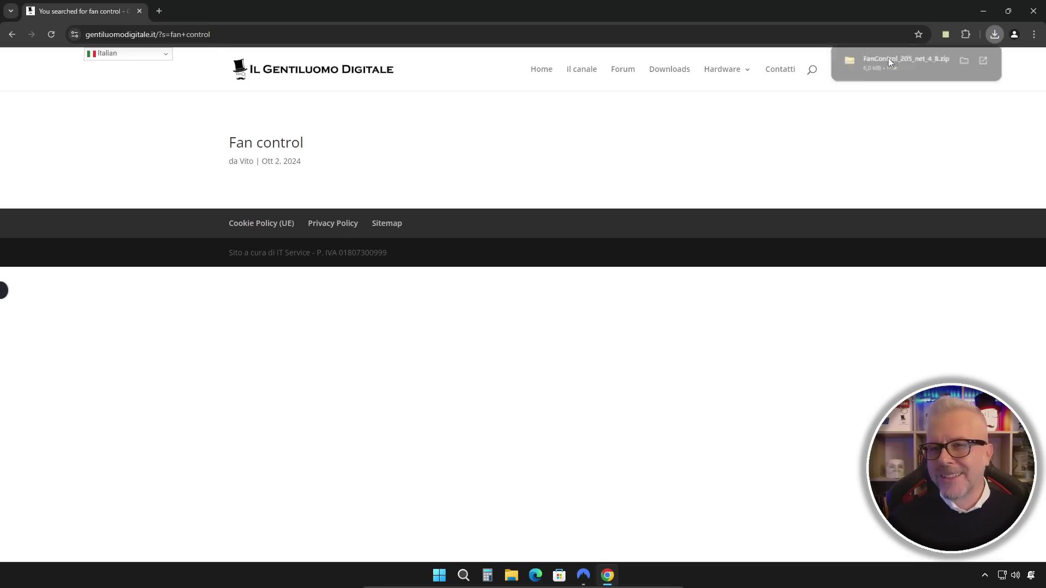
click(888, 57)
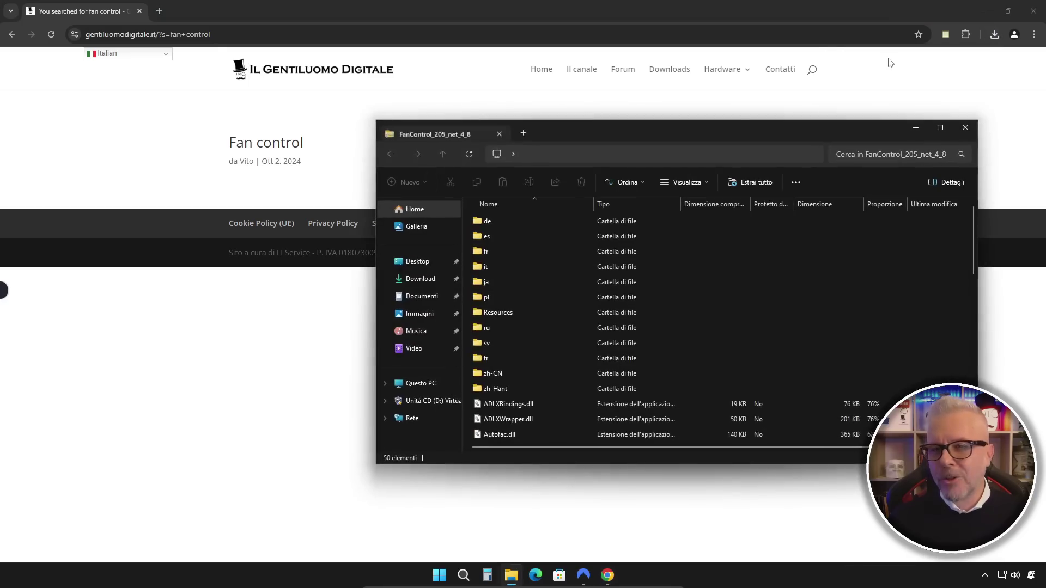
click(1035, 11)
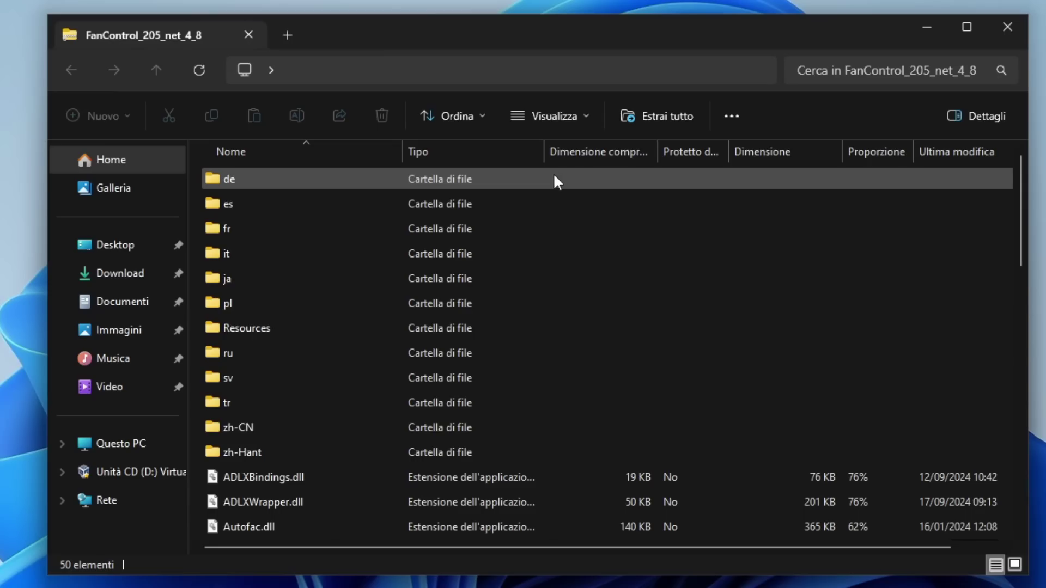
scroll(685, 218, down, 3)
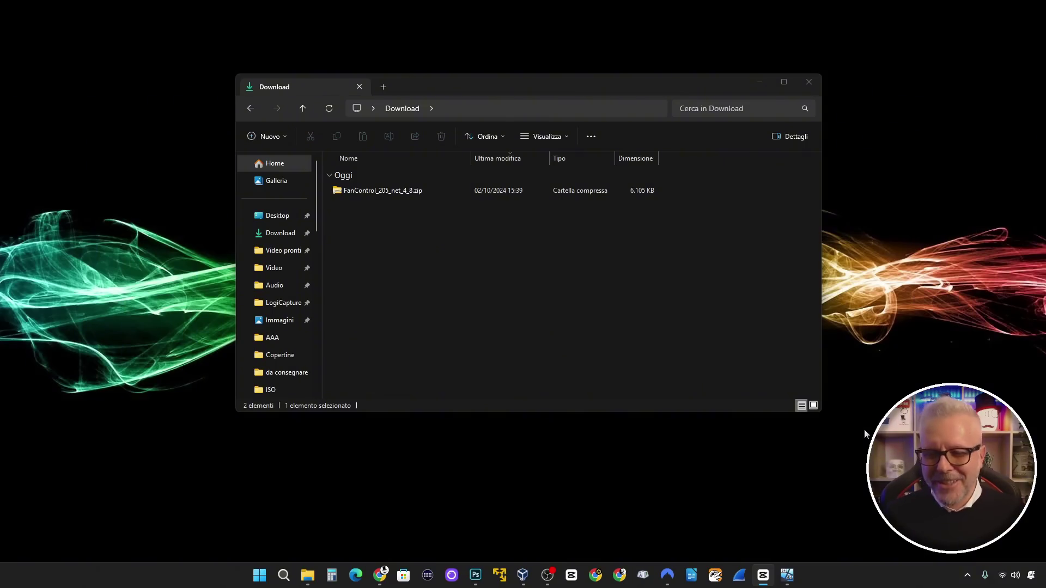
mouse_move(787, 575)
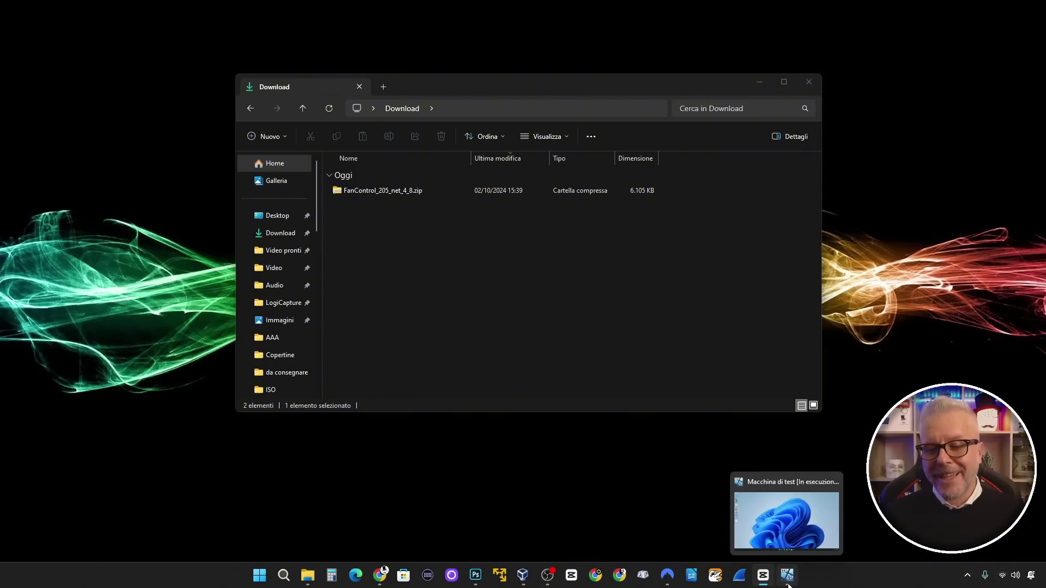
mouse_move(792, 545)
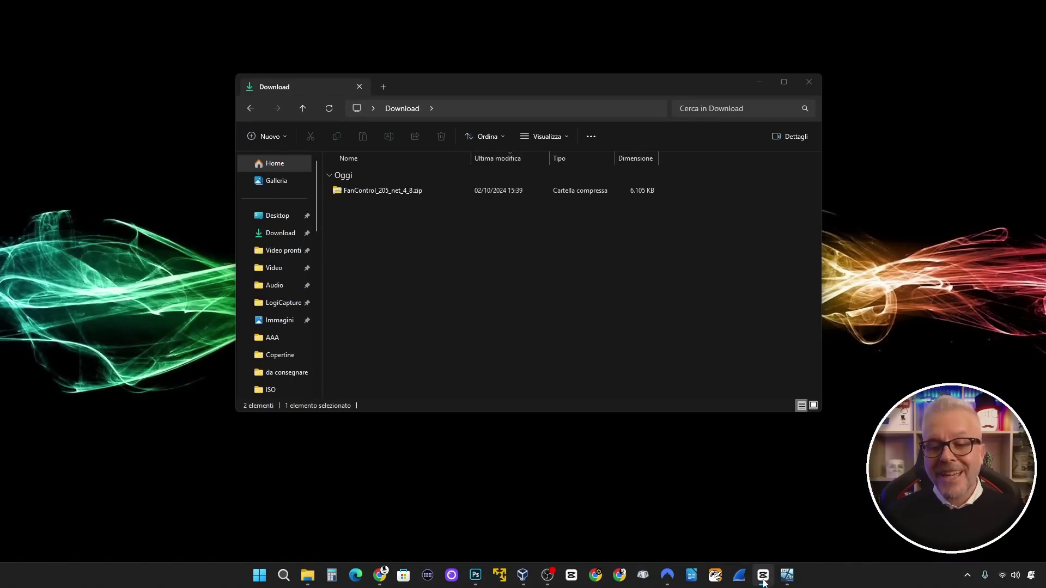
mouse_move(764, 584)
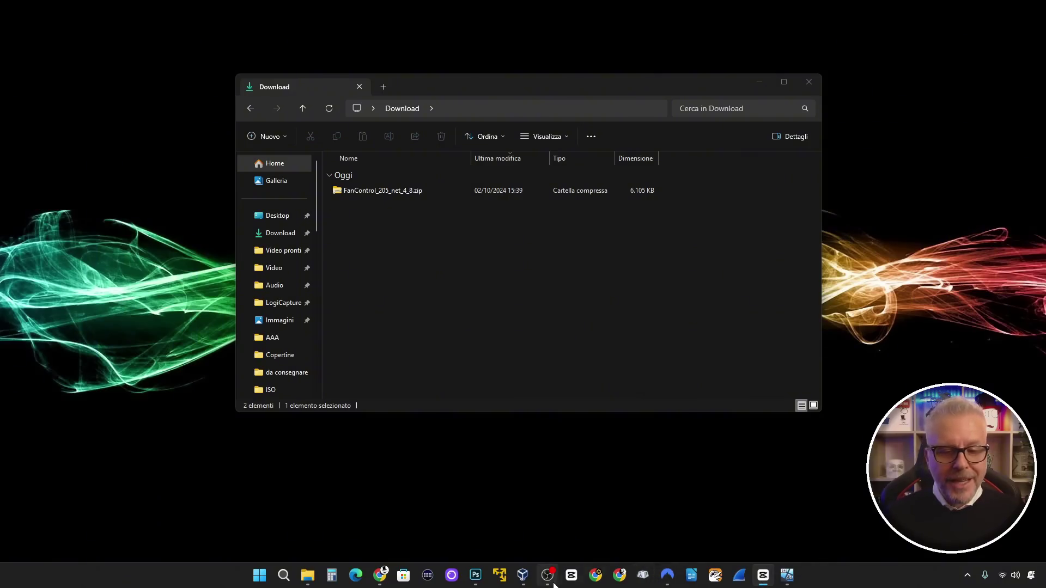
mouse_move(543, 583)
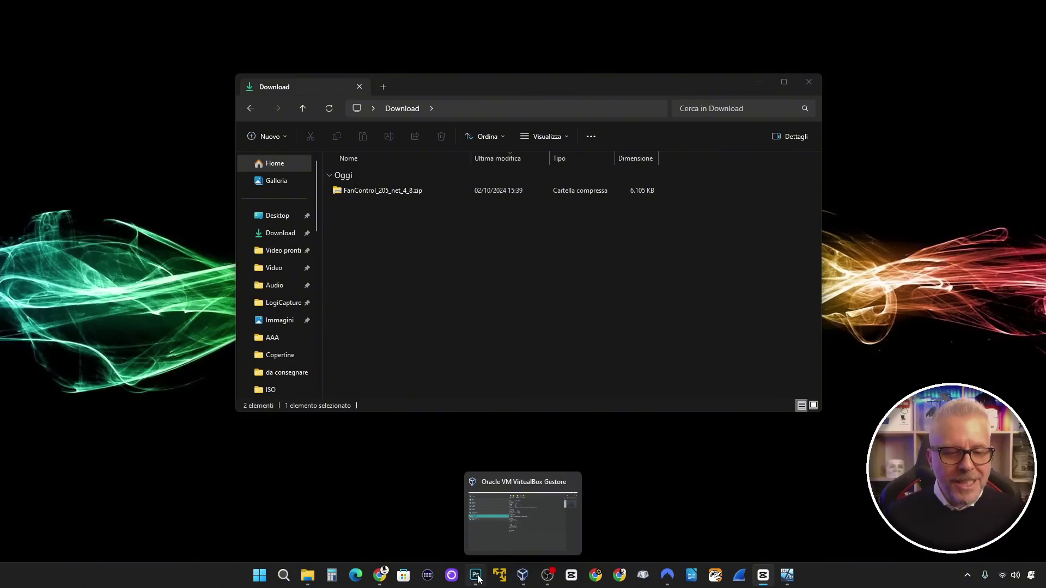
mouse_move(478, 579)
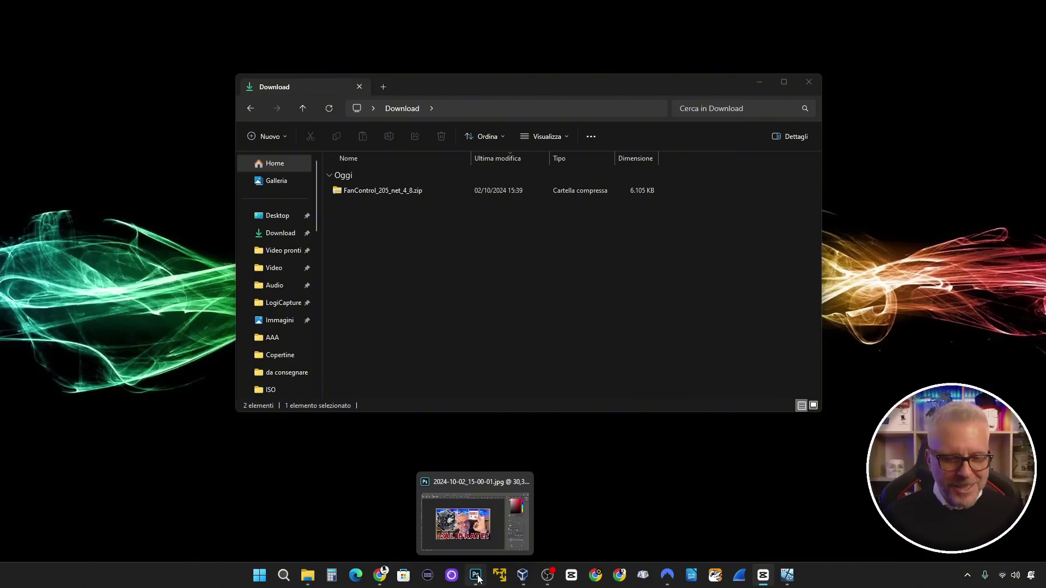
mouse_move(383, 582)
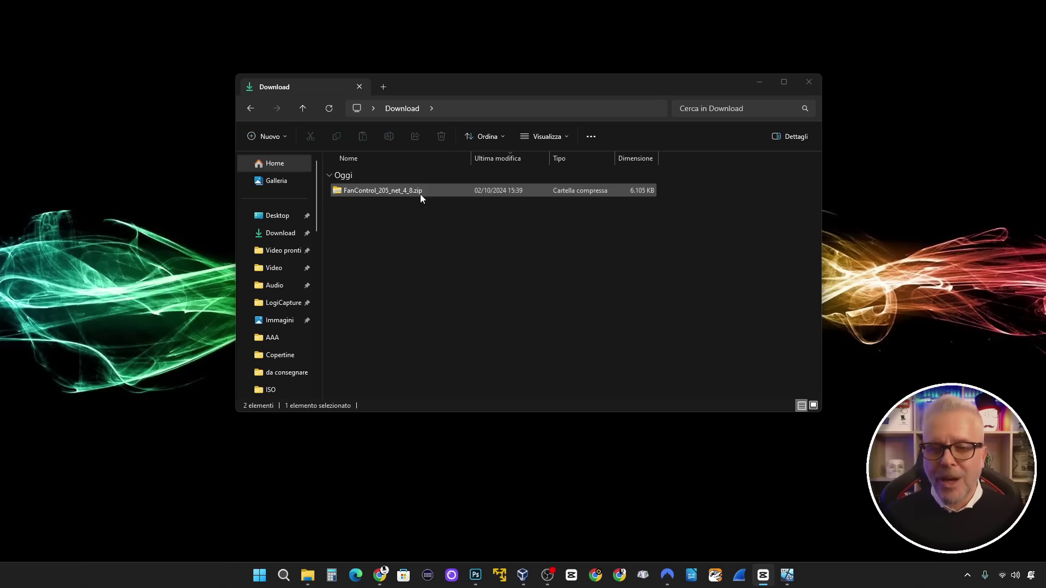
Step: Extract FanControl_205_net_4_8.zip to its suggested folder in Downloads and close the original Download window
right_click(420, 194)
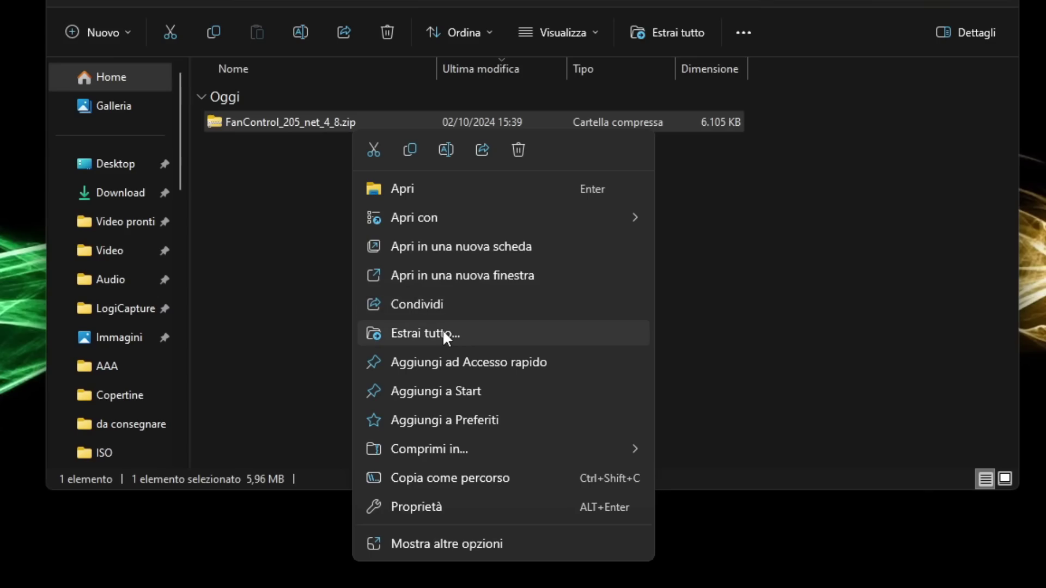
click(444, 334)
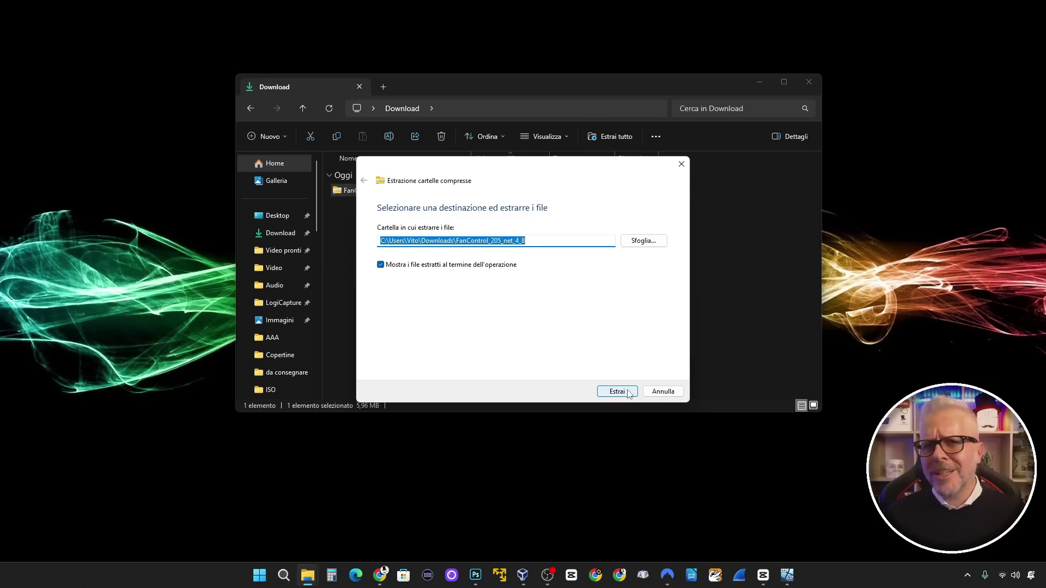
click(627, 392)
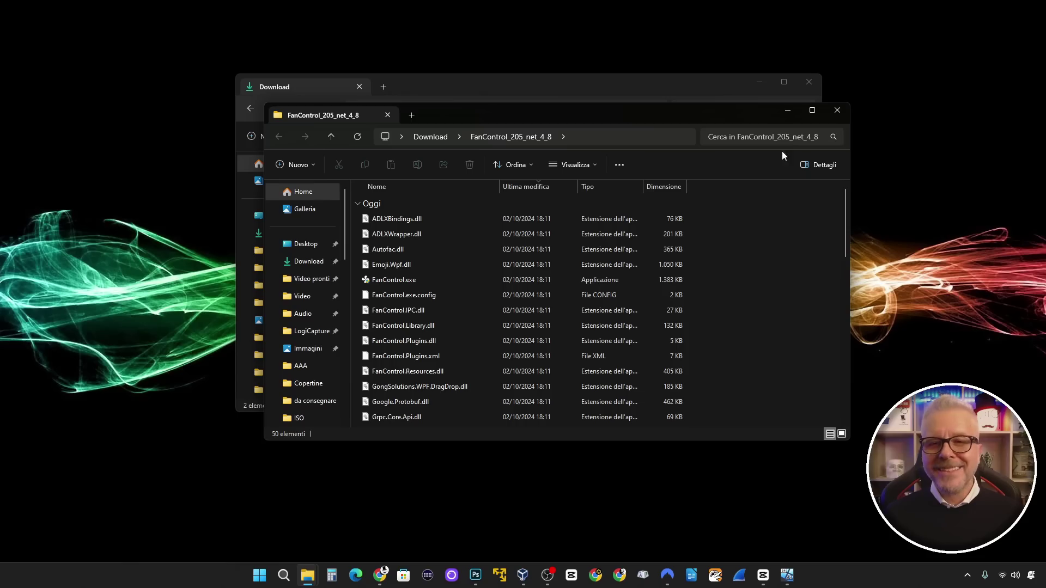
click(809, 83)
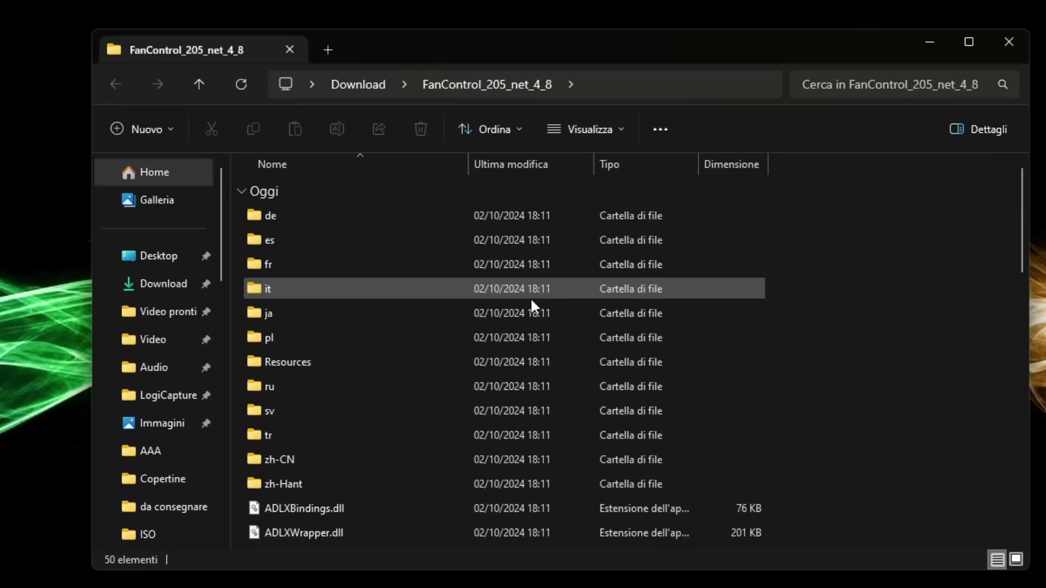
Step: Run FanControl.exe from the extracted FanControl_205_net_4_8 folder
scroll(538, 271, down, 3)
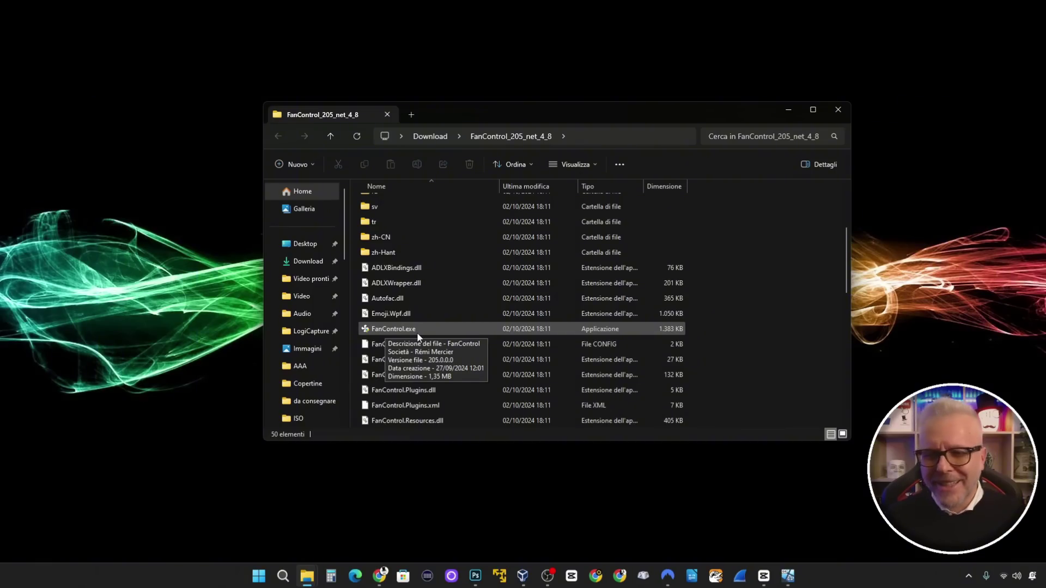
double_click(417, 332)
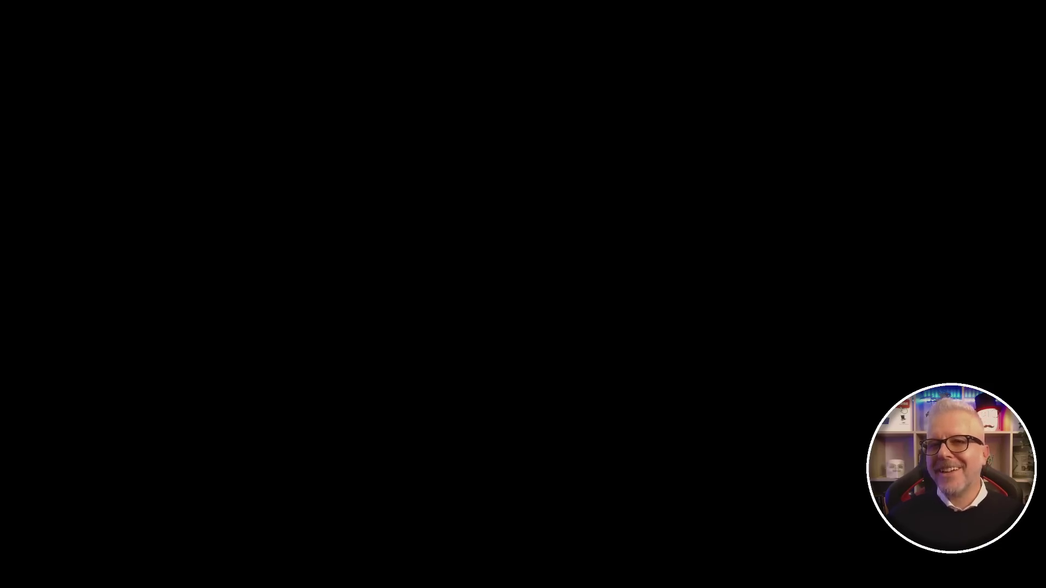
click(475, 386)
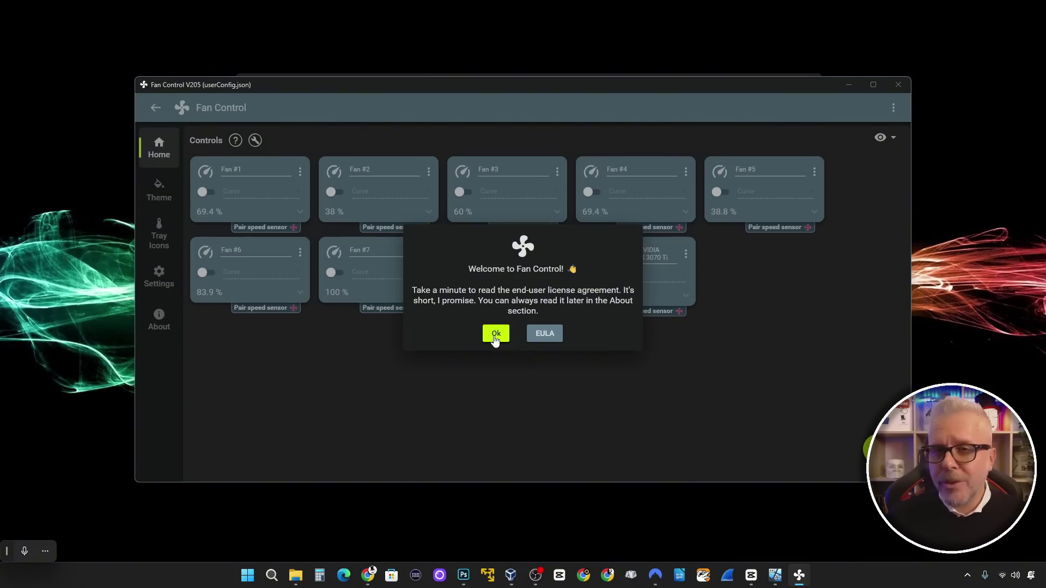
Step: Dismiss the welcome message and start the assisted setup, keeping the preselected sensor types and accepting the application refresh
click(495, 334)
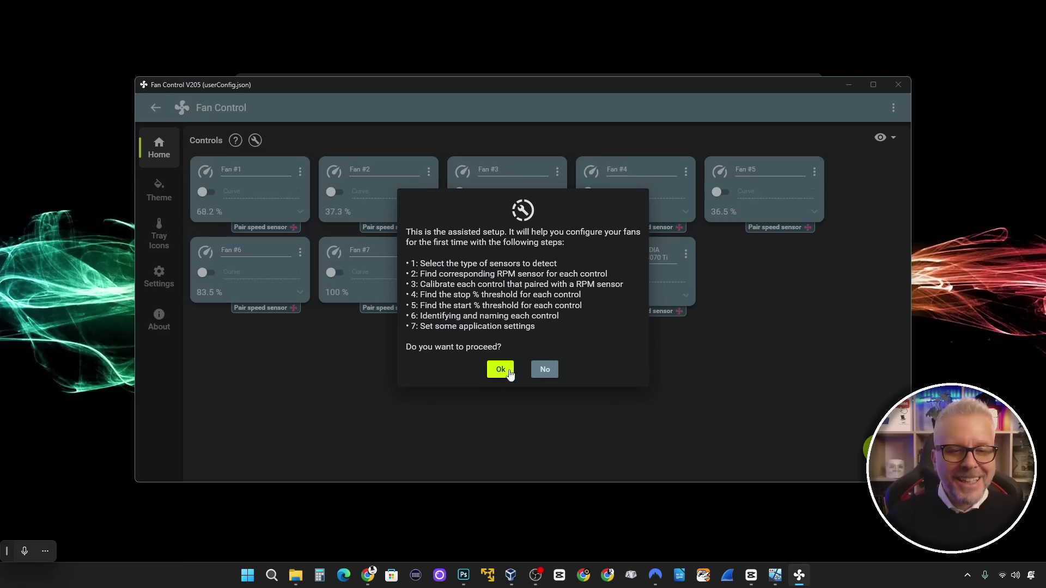
click(500, 371)
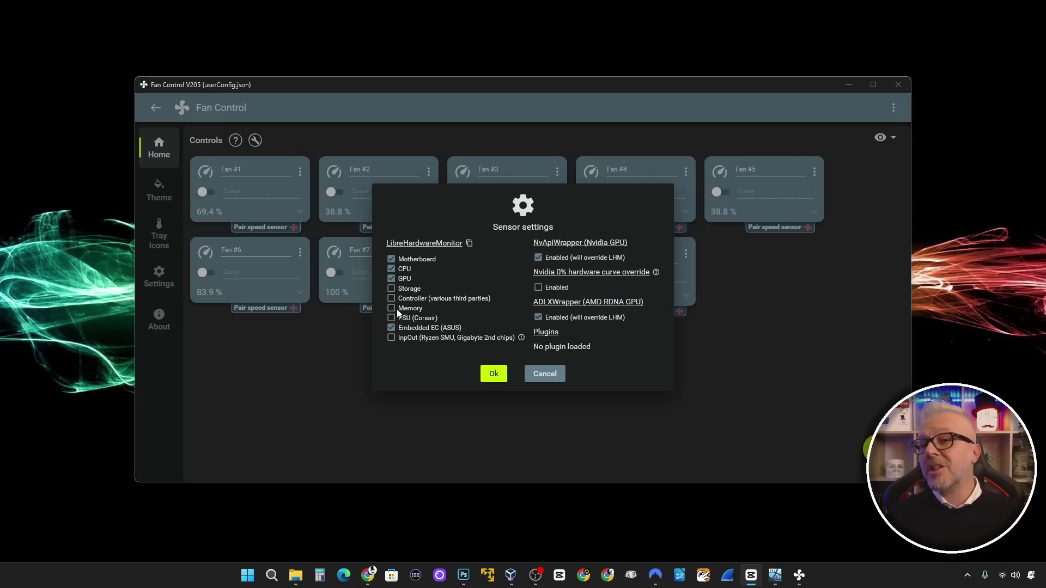
click(492, 374)
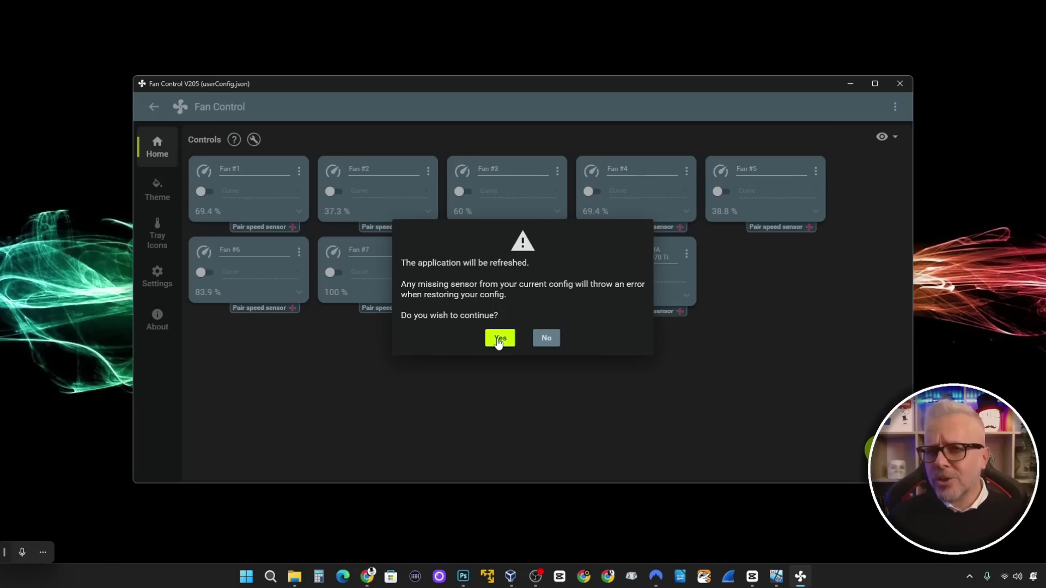
click(478, 373)
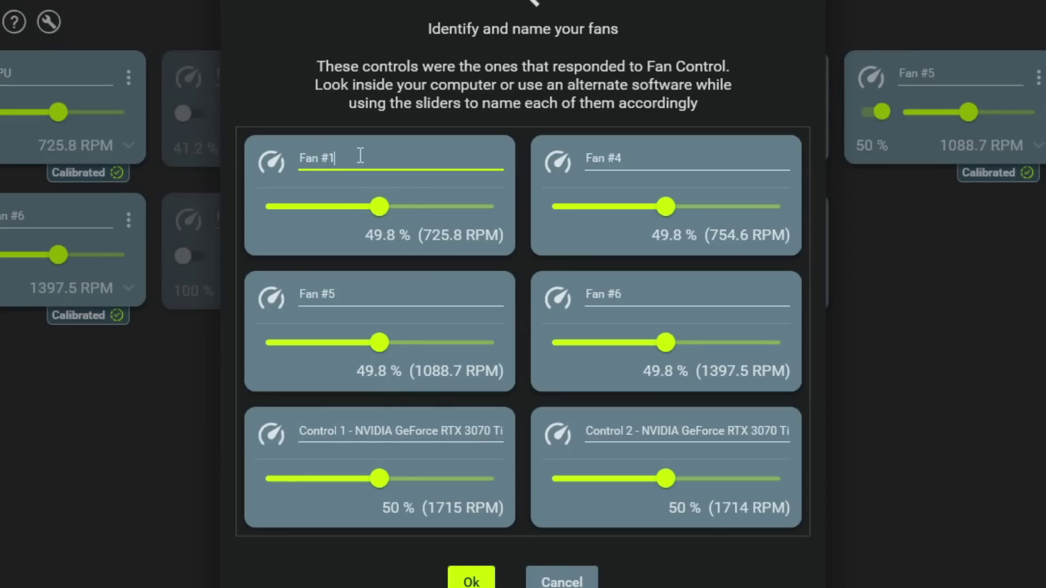
Step: Rename Fan #1 as CPU while identifying the detected fans
drag(352, 159, 295, 161)
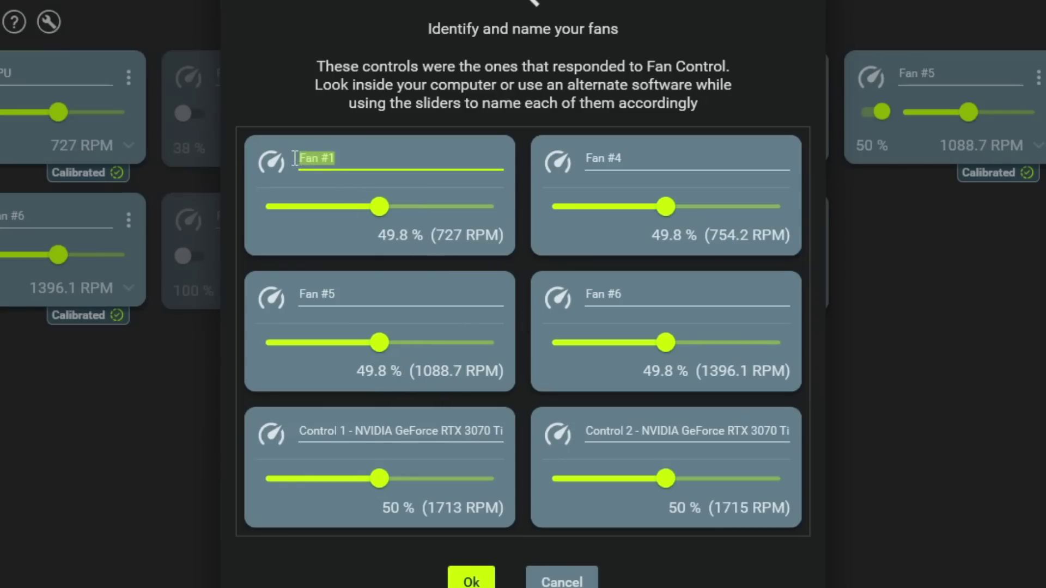
text(CPU)
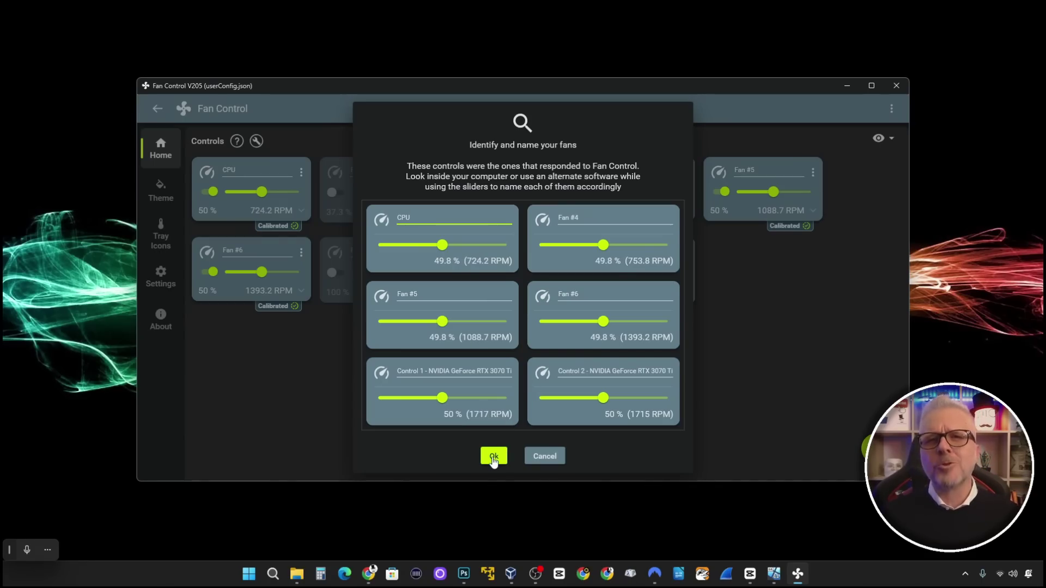
Step: Accept the fan names and finish the assisted setup with Start minimized enabled alongside the preselected options
click(493, 458)
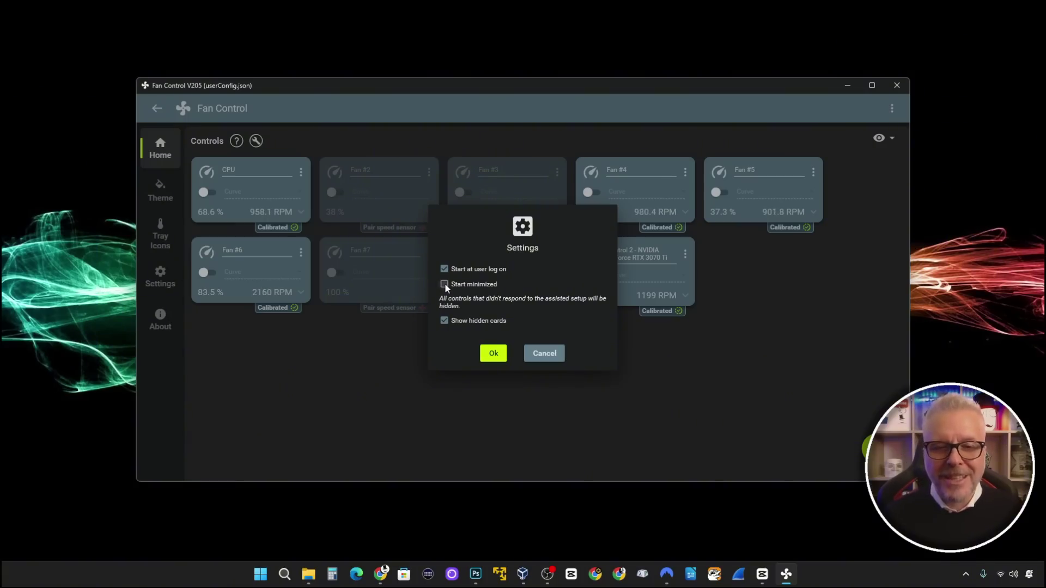
click(445, 284)
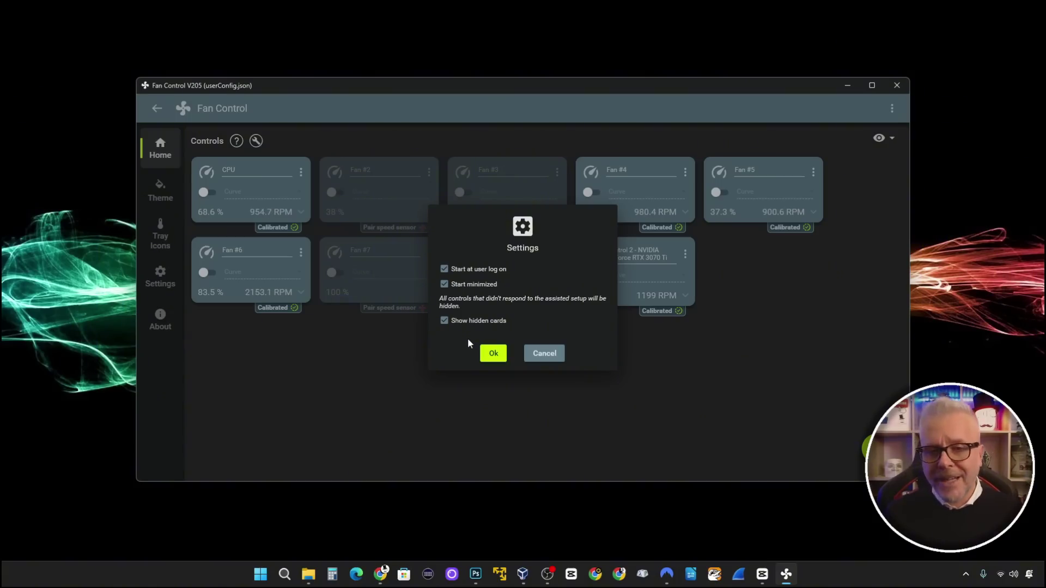
click(493, 354)
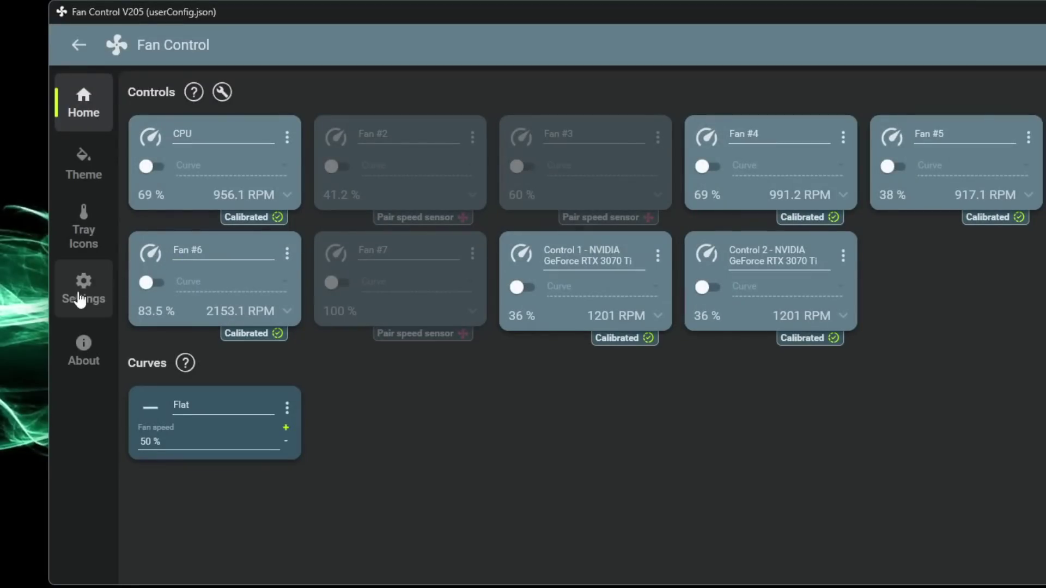
Step: Change the application language to Italian (it) and save the current configuration
click(83, 292)
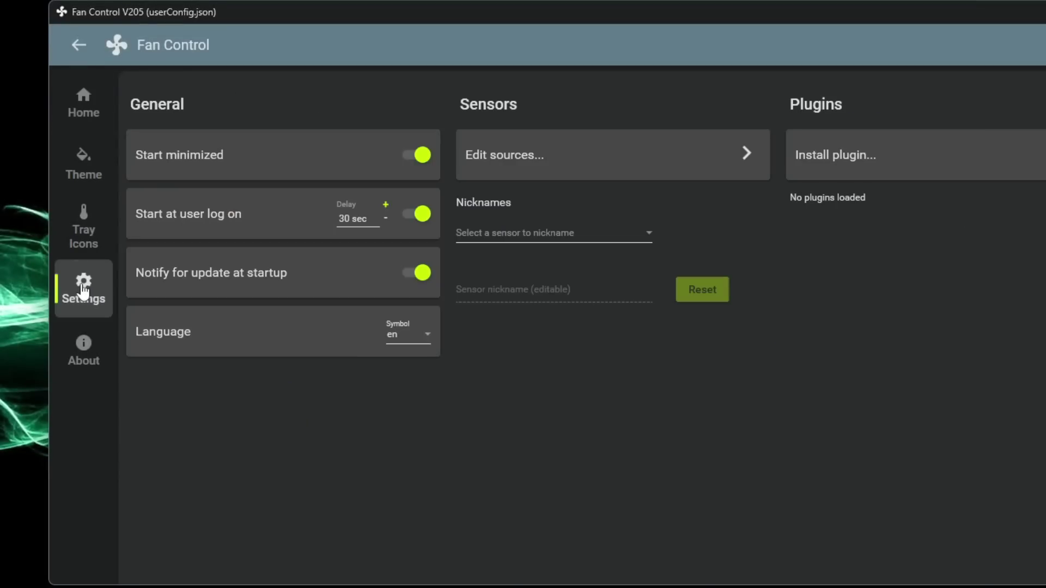
click(427, 332)
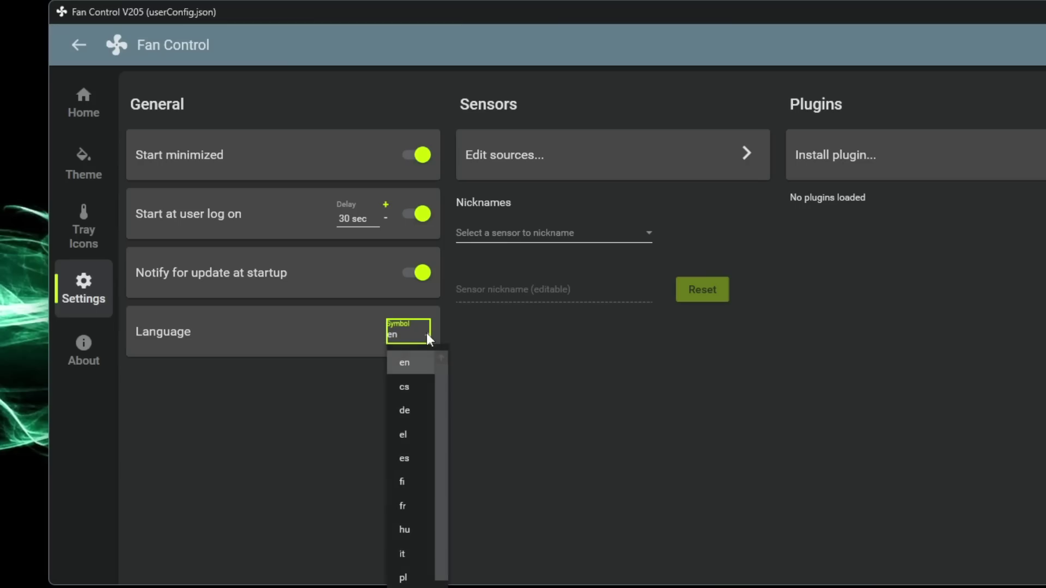
click(409, 553)
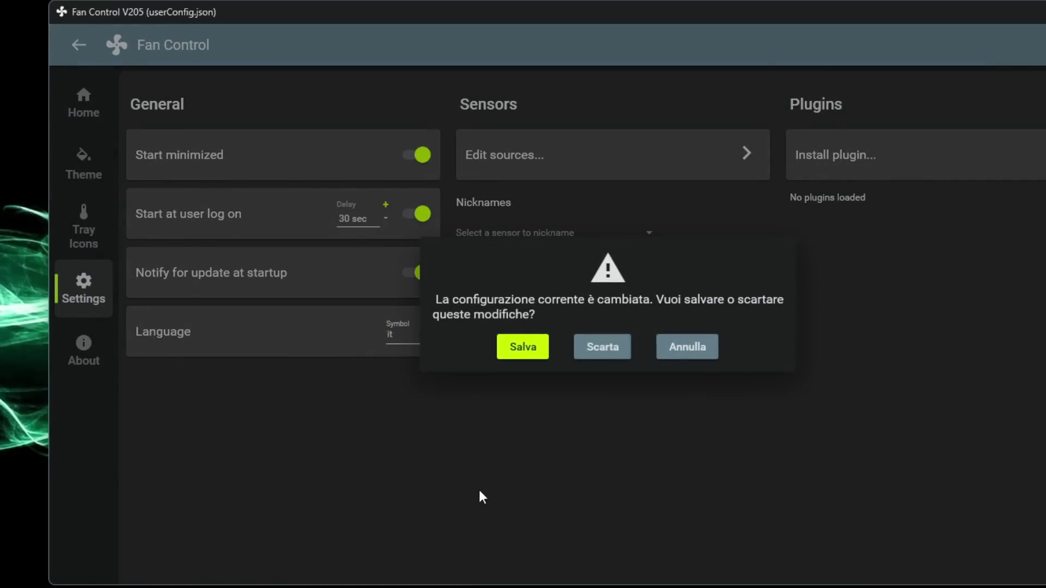
click(522, 347)
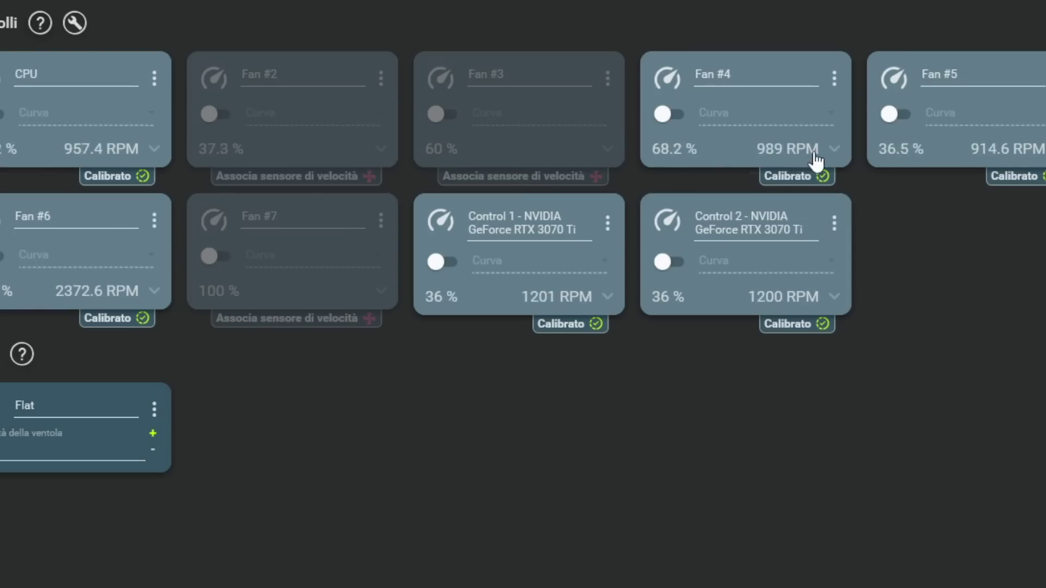
Step: Enable manual control for Fan #4 and set its speed to about 47 %
mouse_move(814, 159)
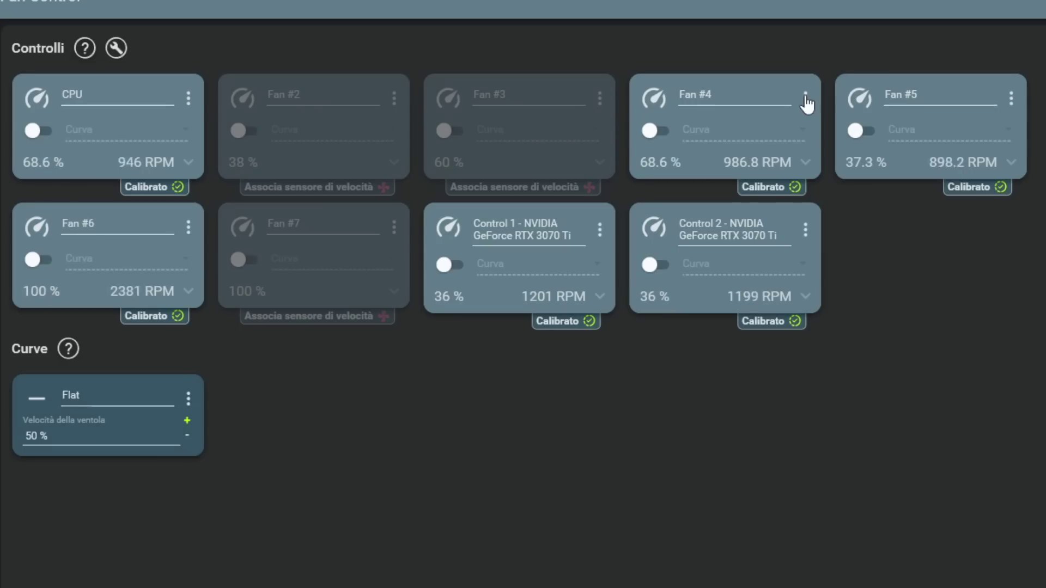
click(806, 98)
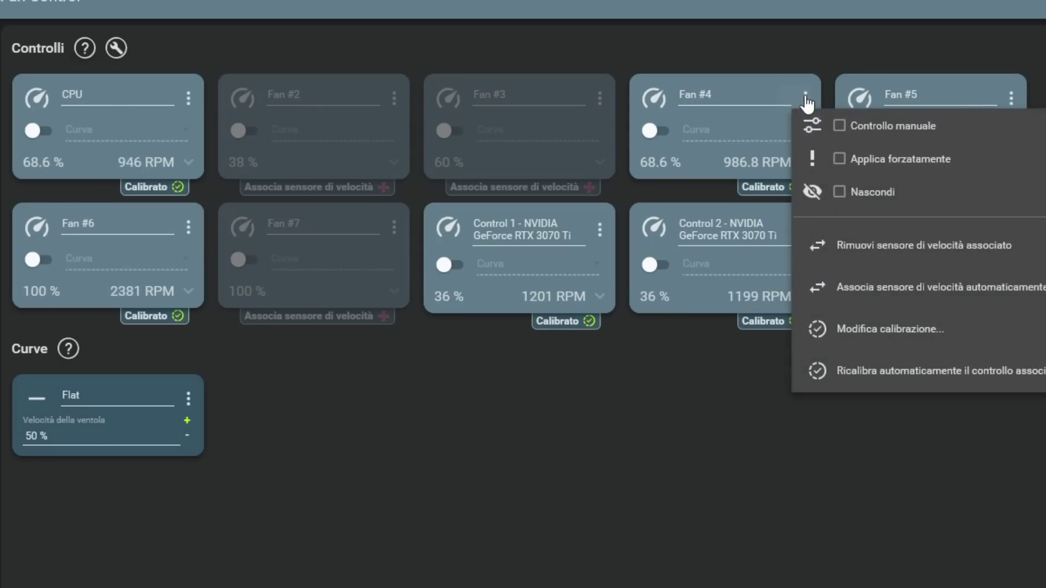
click(838, 125)
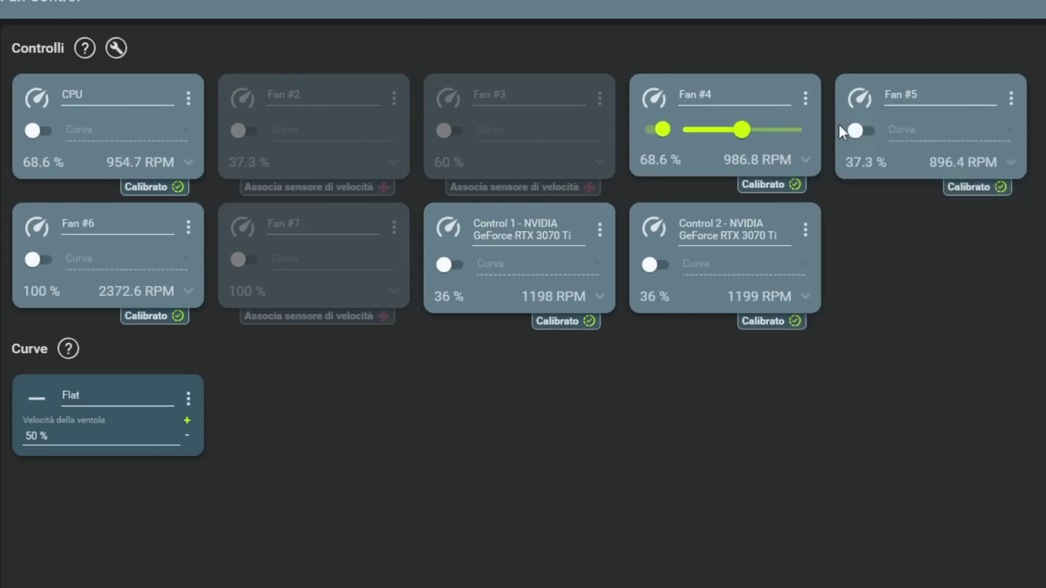
mouse_move(740, 133)
mouse_down()
mouse_move(793, 135)
mouse_move(737, 132)
mouse_up()
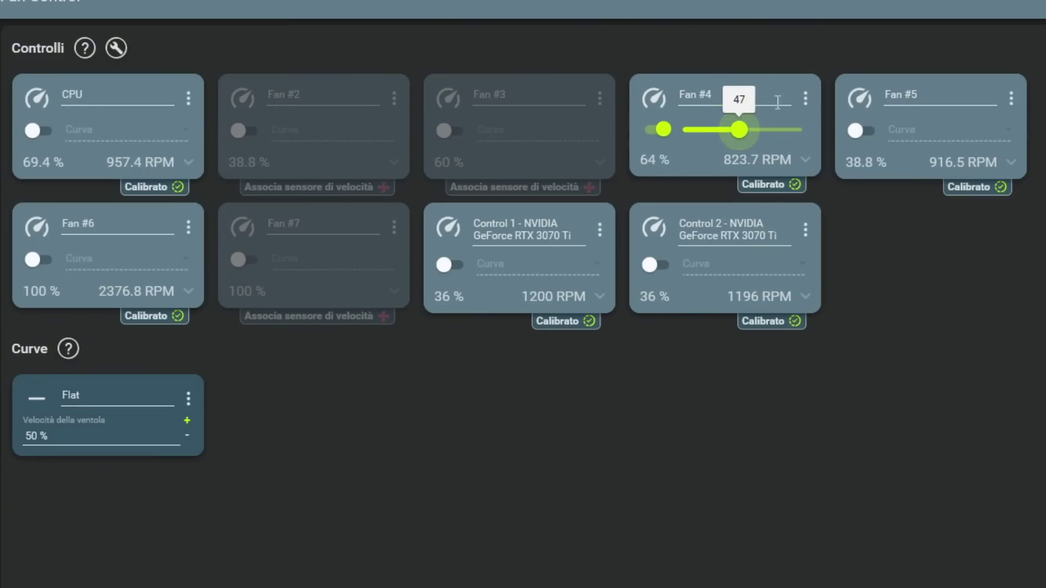
Step: Return Fan #4 from manual to curve-based control using the Flat curve, and disable its software control
click(807, 99)
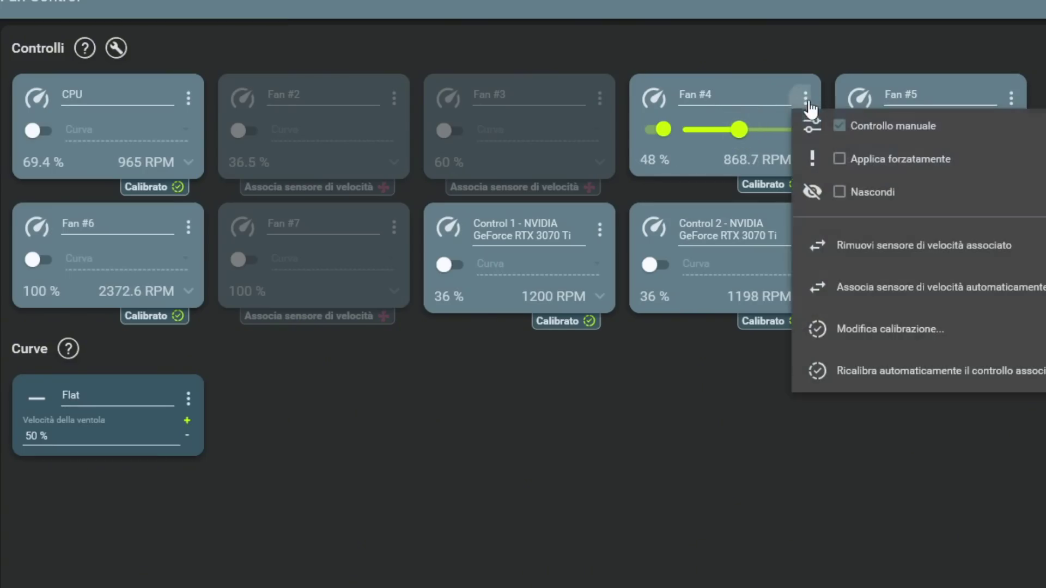
click(838, 124)
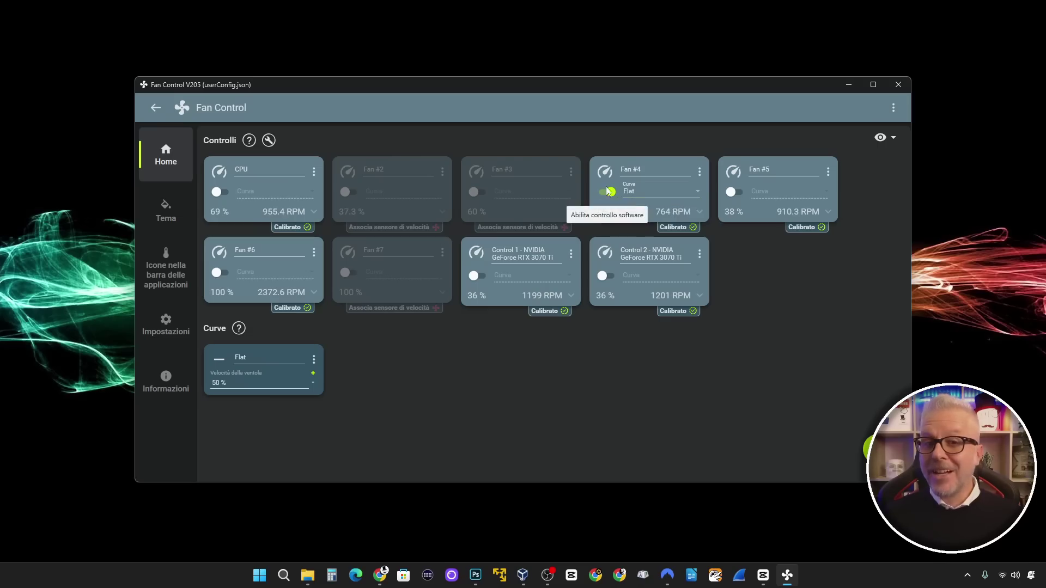
click(609, 192)
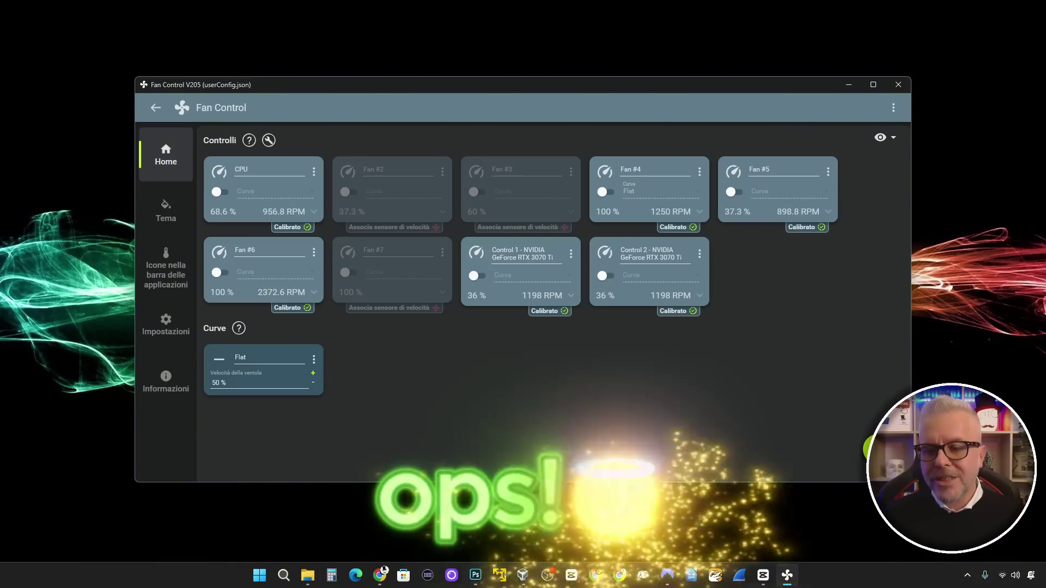
Step: Show the available curve types for adding a new fan curve
mouse_move(871, 449)
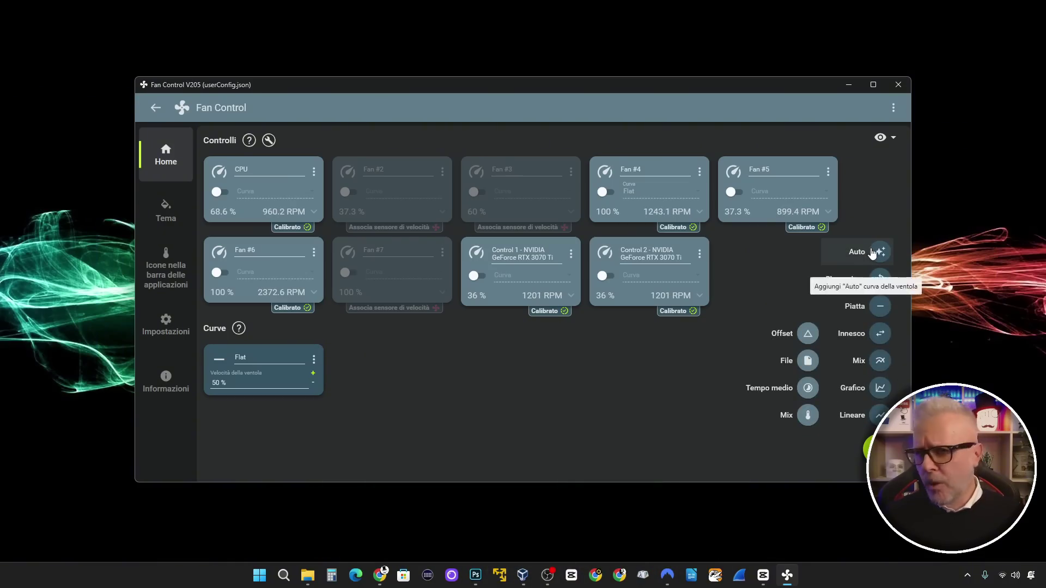